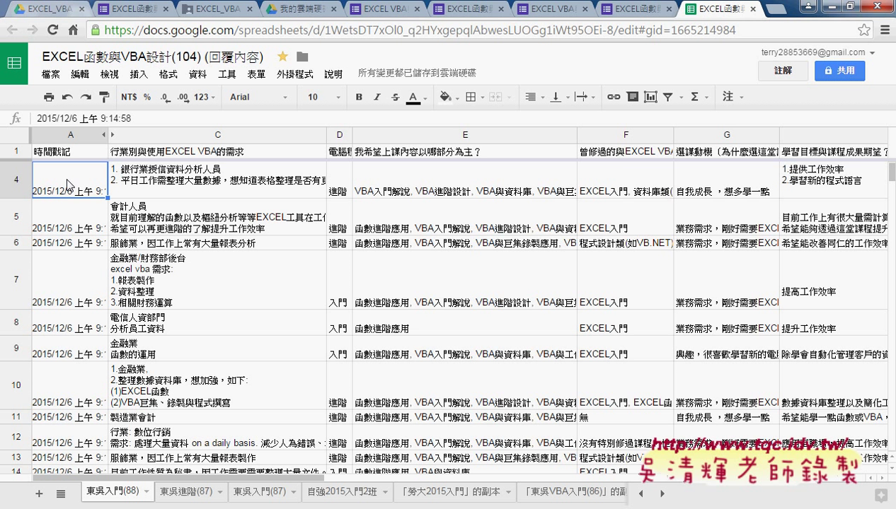
Step: Set the spreadsheet's sharing permission to view only
click(851, 84)
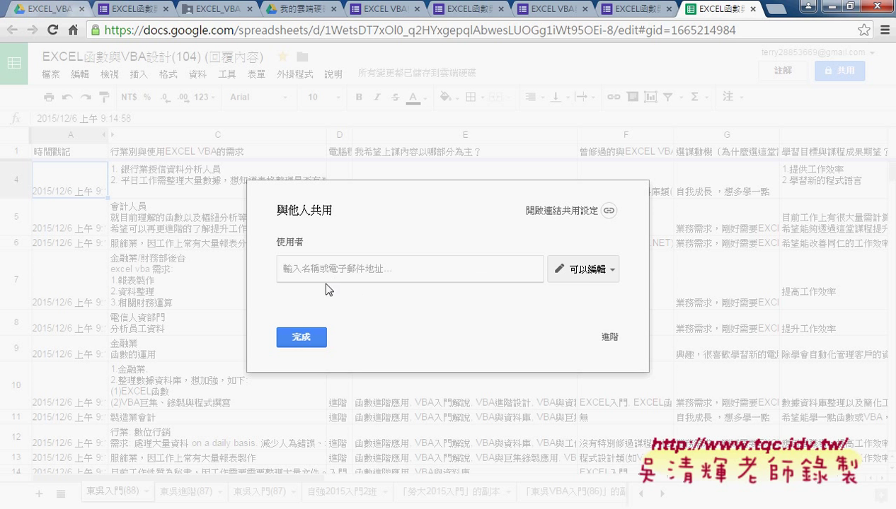
click(593, 276)
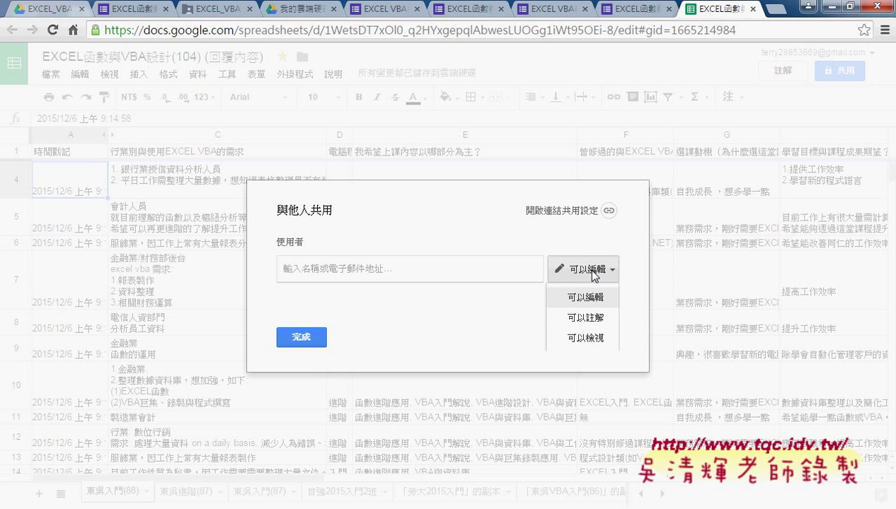
click(597, 339)
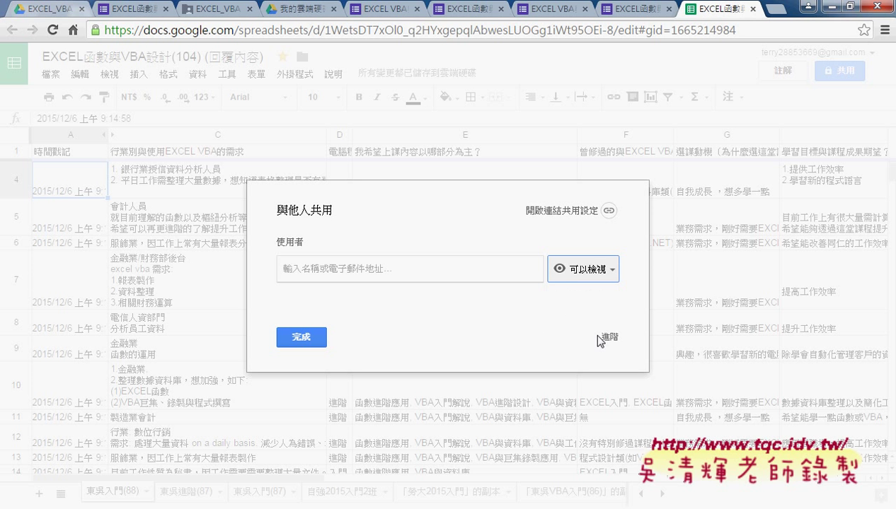
click(603, 269)
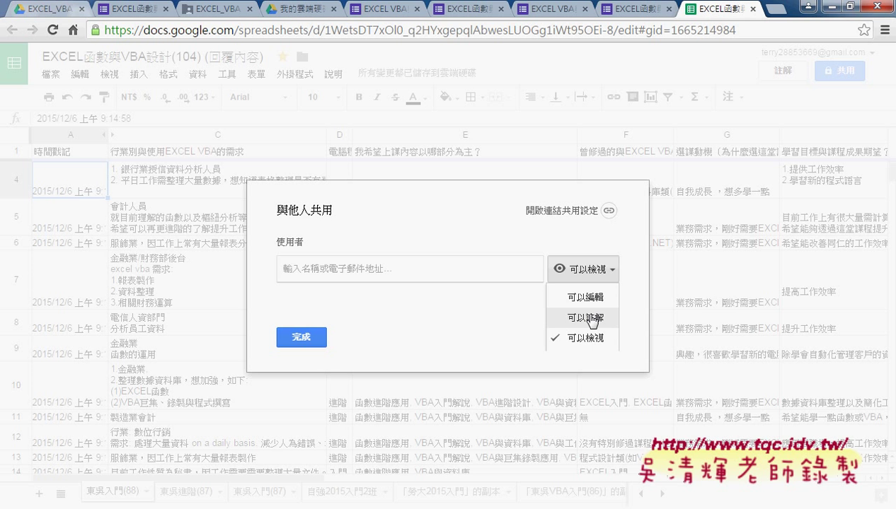
click(301, 337)
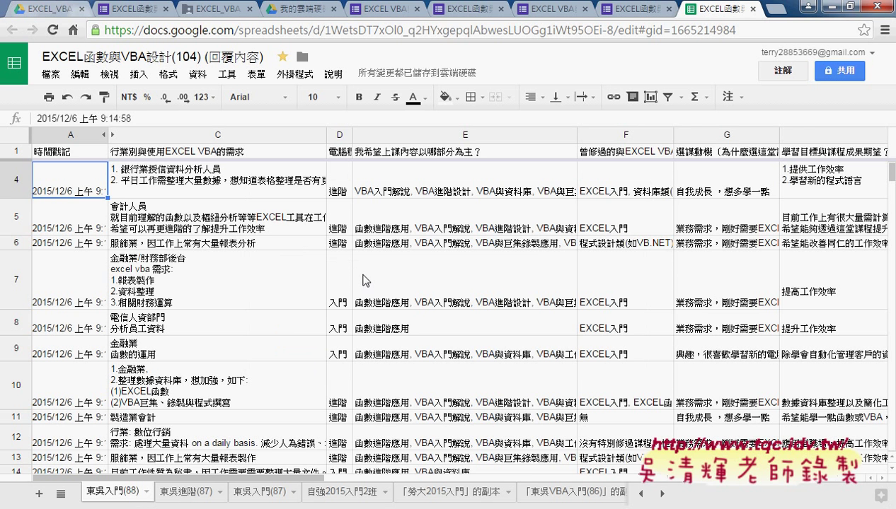
click(51, 74)
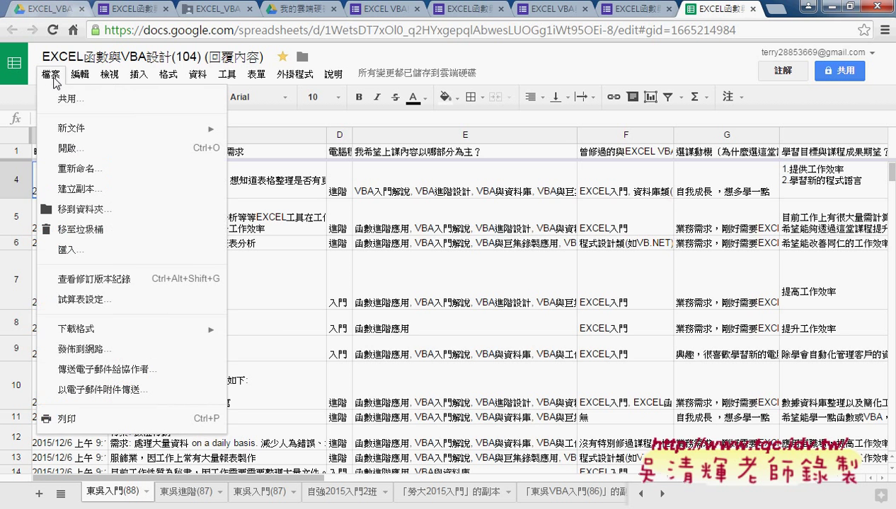
mouse_move(76, 329)
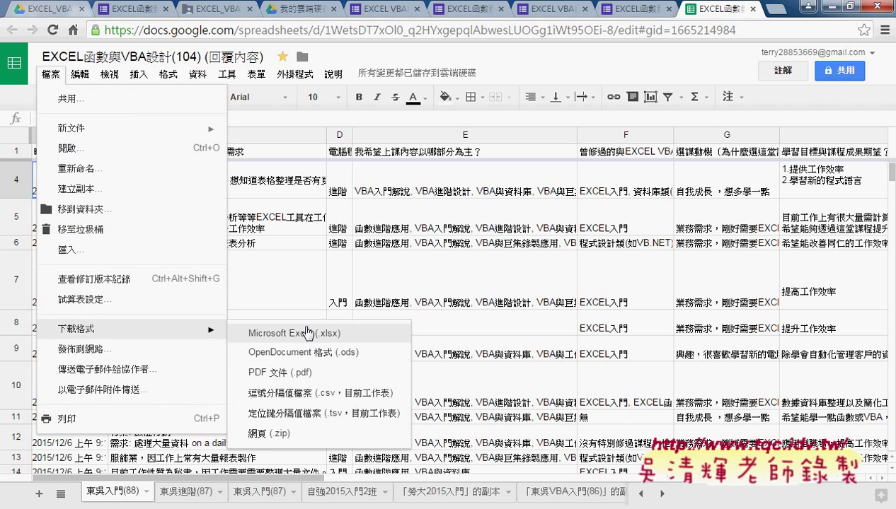
click(453, 261)
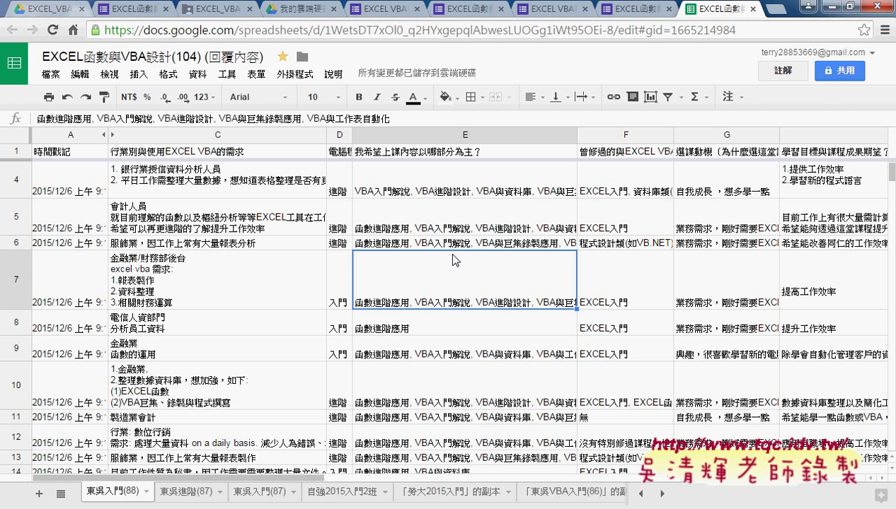
Step: Show the 表單 menu and point out its 顯示回覆內容摘要 option
click(258, 75)
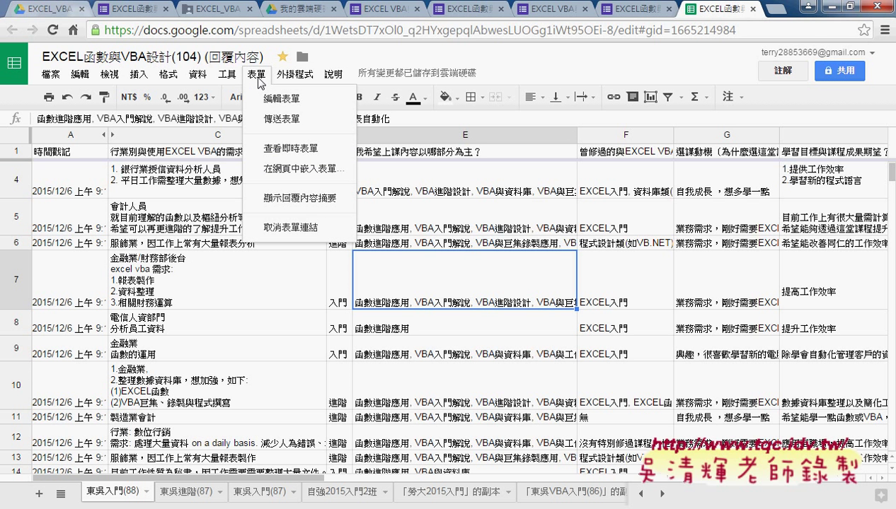
click(271, 203)
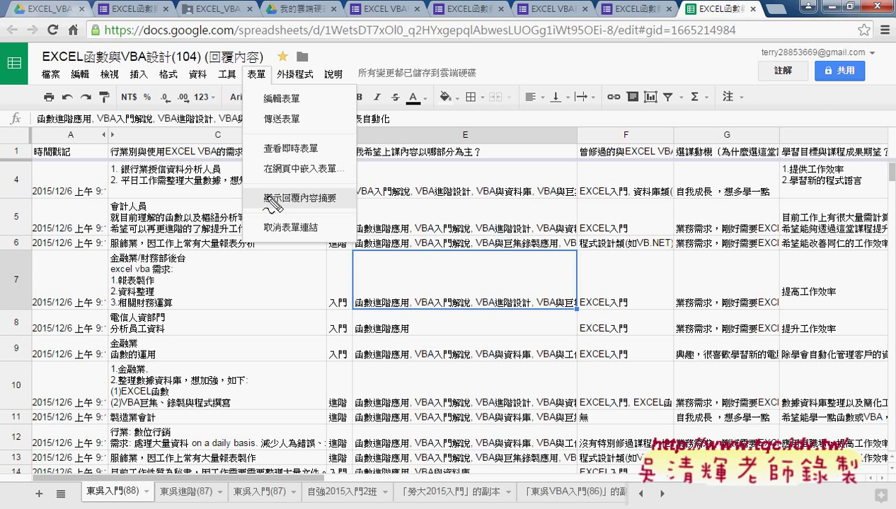
drag(266, 65, 262, 66)
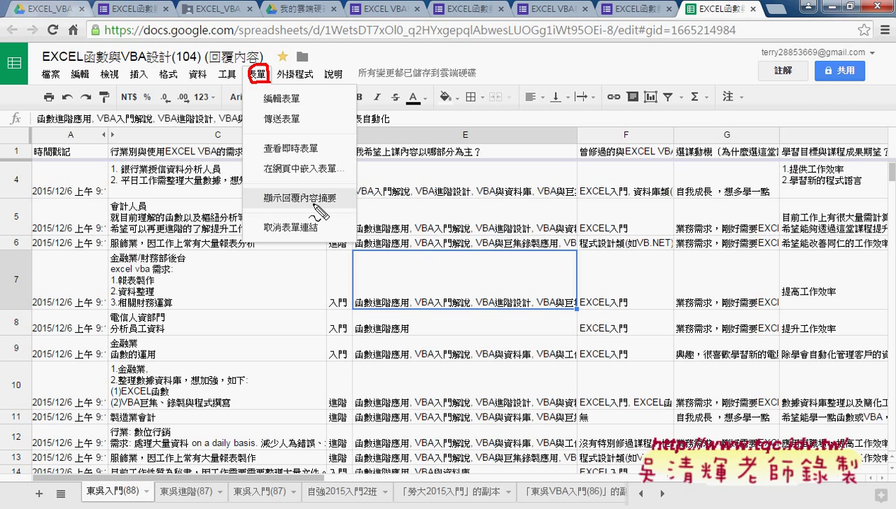
drag(311, 205, 334, 198)
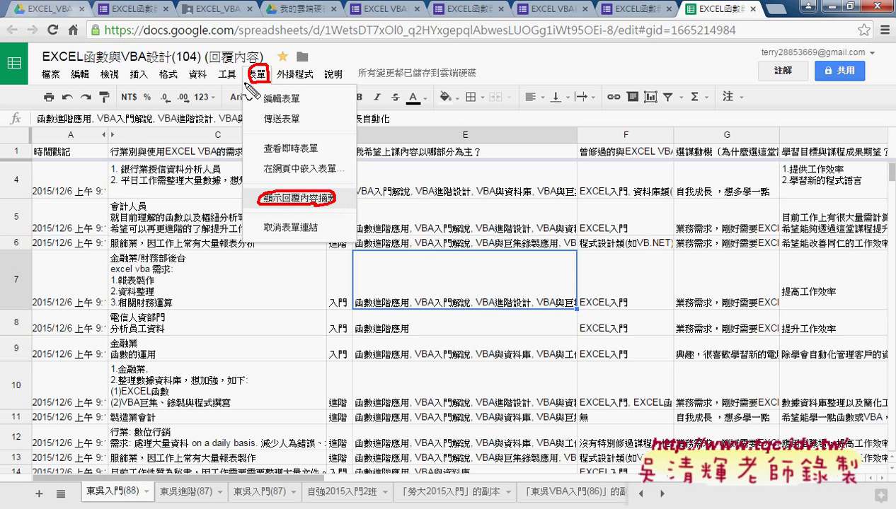
drag(251, 90, 239, 198)
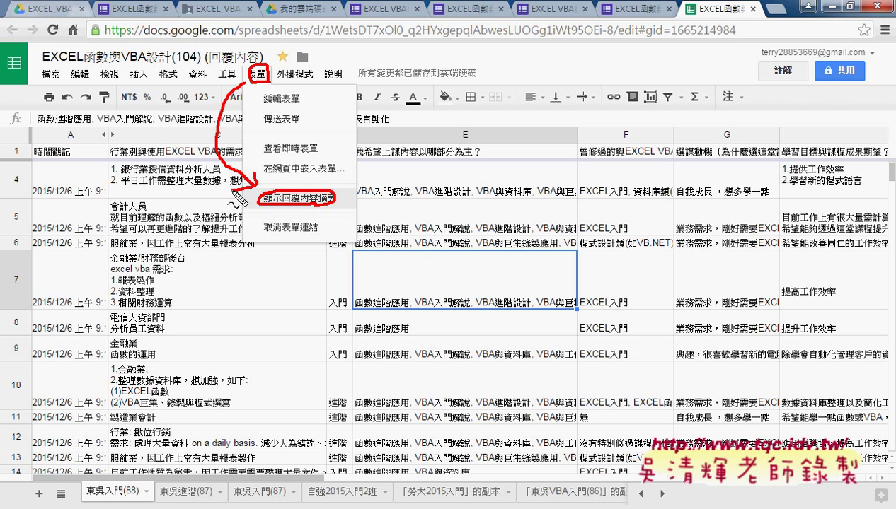
key(Escape)
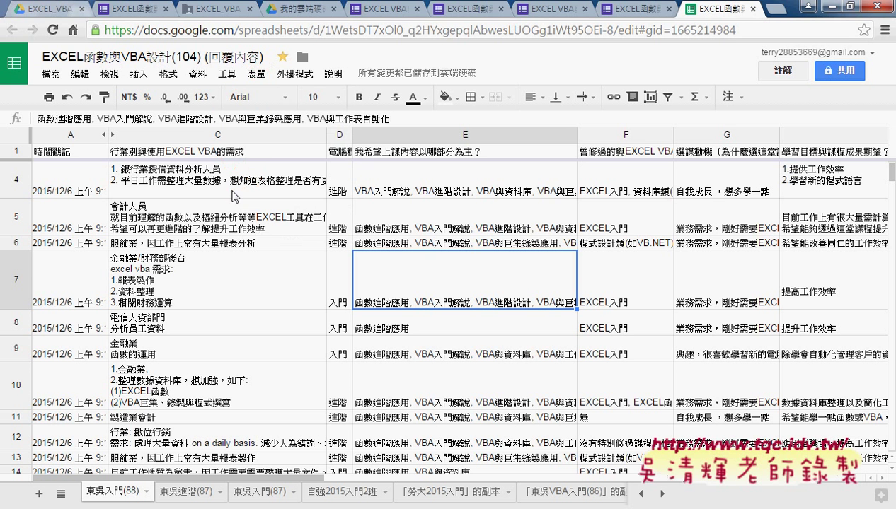
click(257, 75)
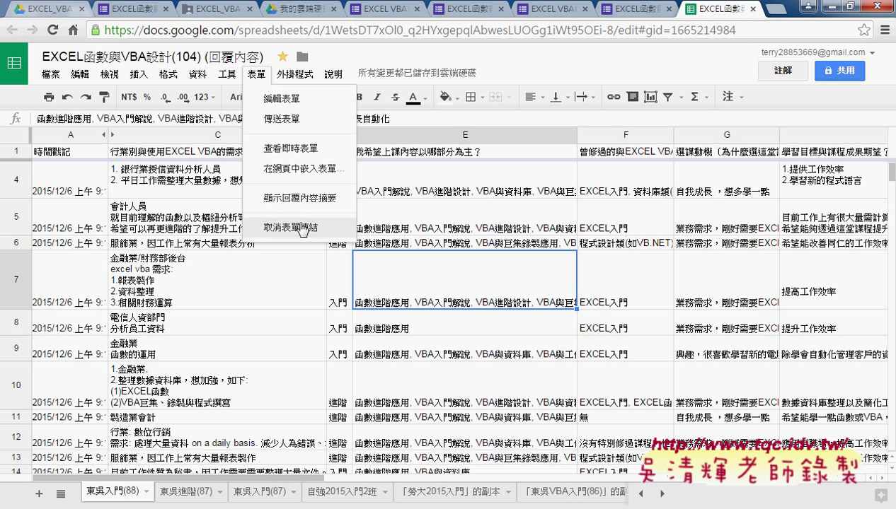
Step: Open the response summary and highlight the 進階 (57.1%) and 入門 (12, 42.9%) rows
click(306, 199)
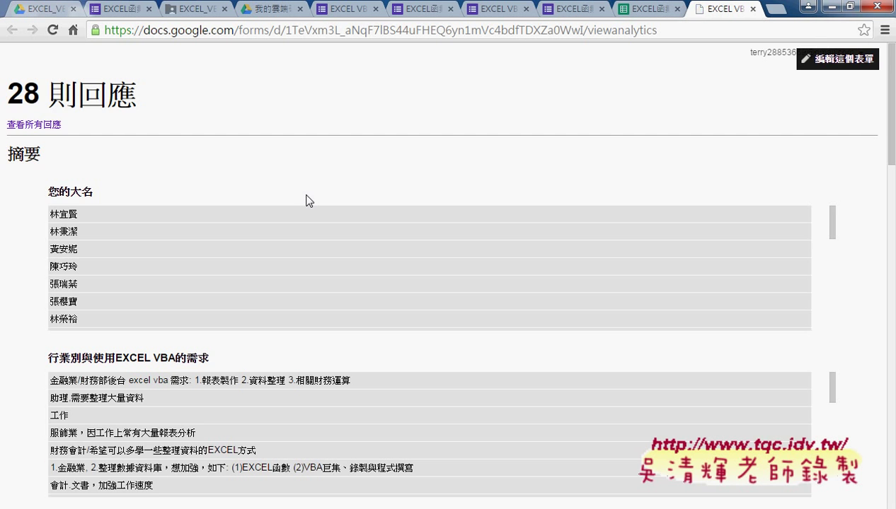
drag(891, 107, 894, 227)
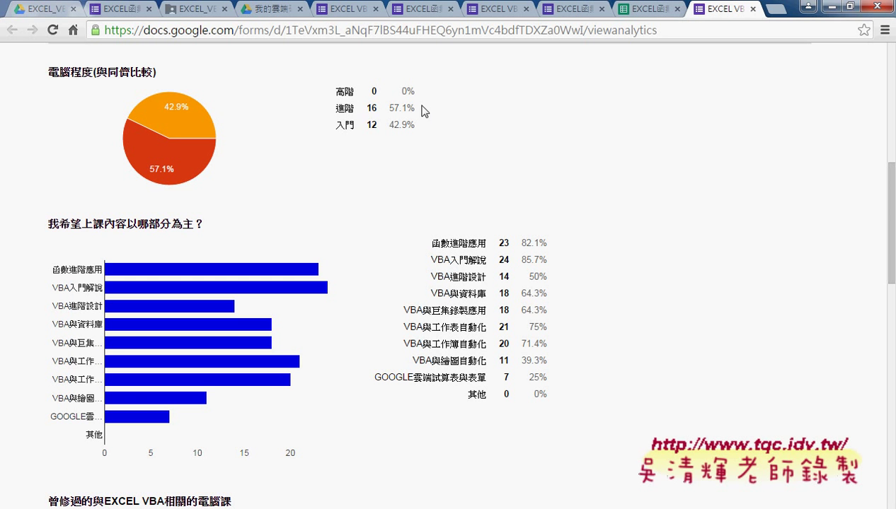
drag(340, 106, 415, 113)
drag(335, 125, 416, 125)
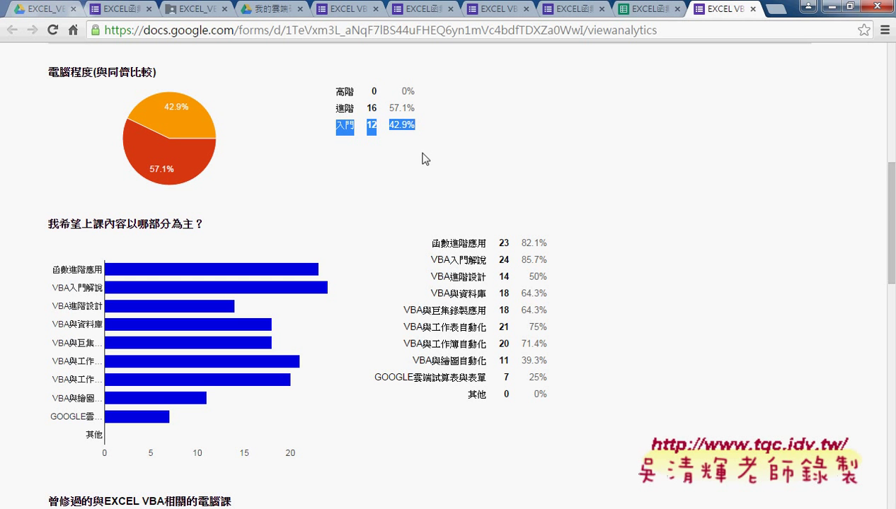
scroll(638, 271, down, 1)
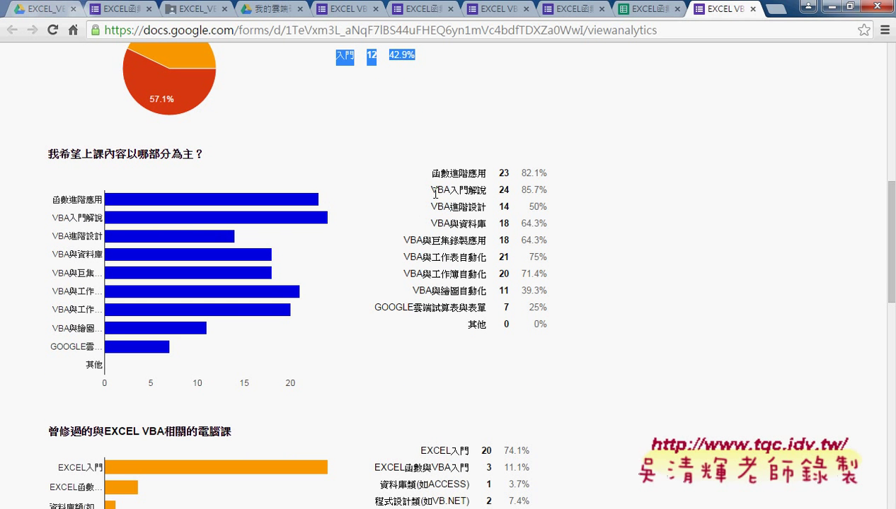
drag(429, 189, 545, 189)
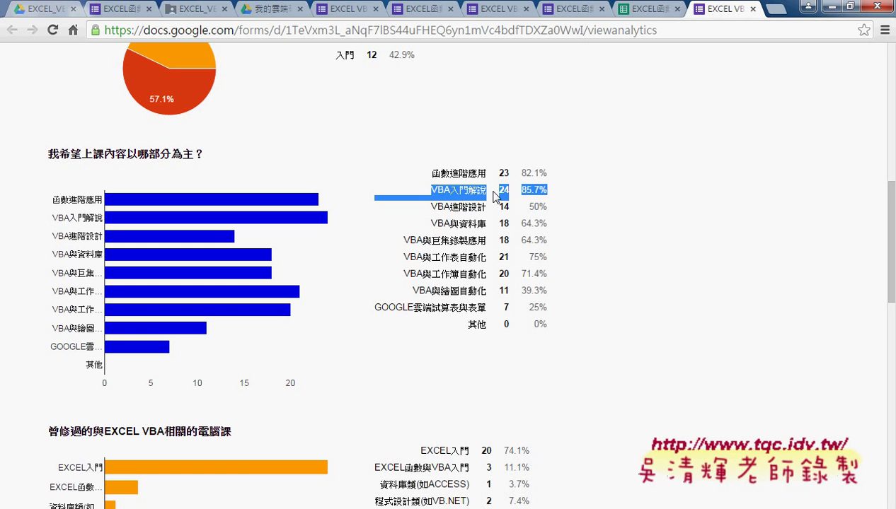
drag(431, 171, 542, 190)
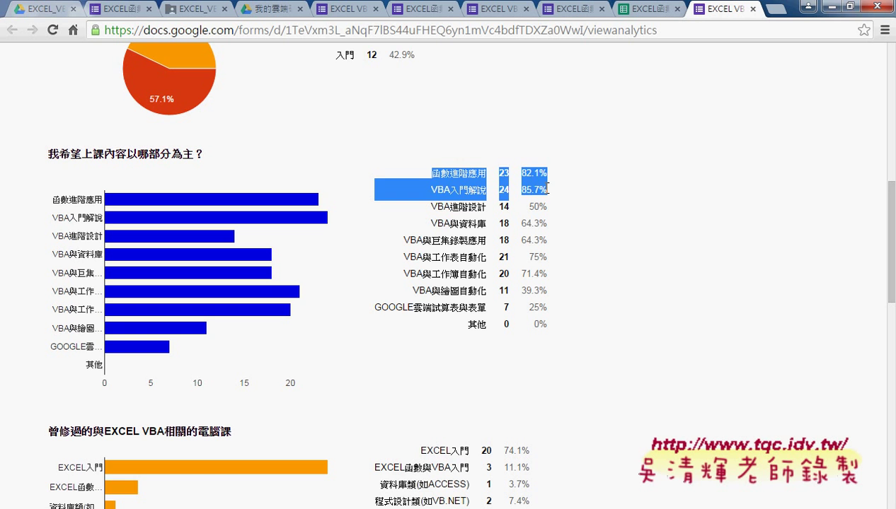
drag(430, 190, 476, 187)
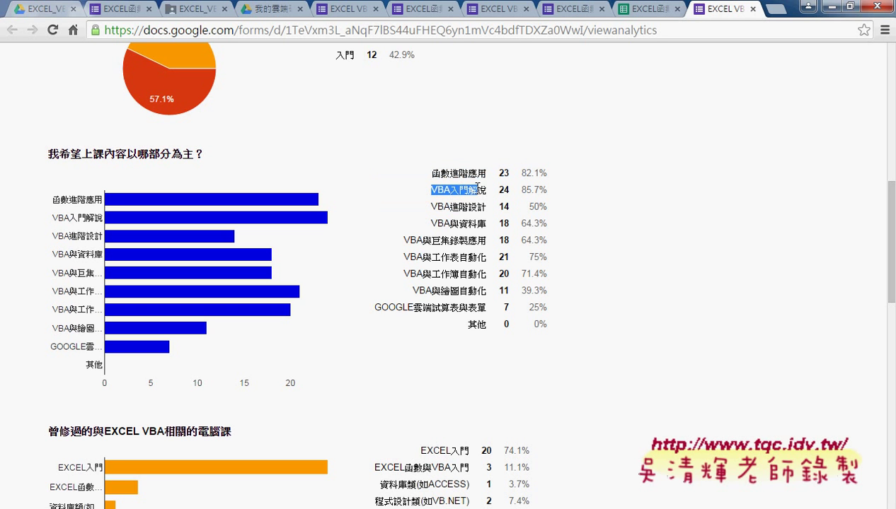
drag(431, 173, 486, 176)
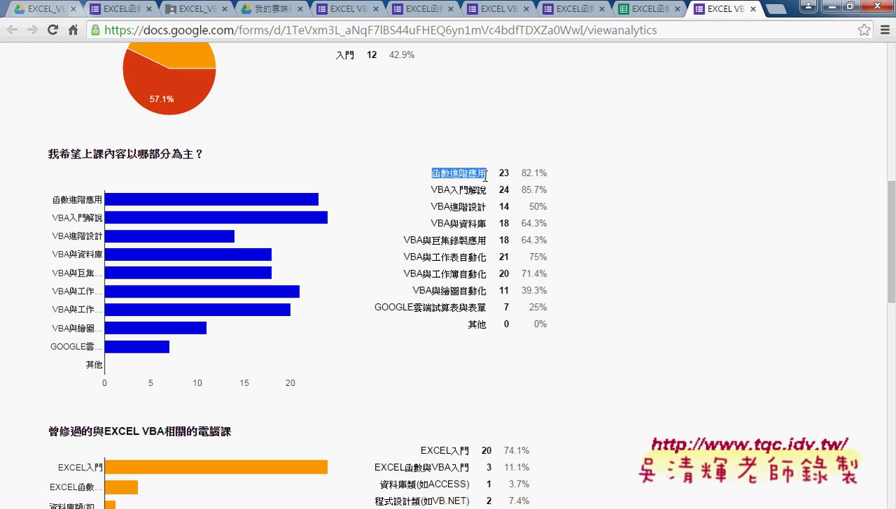
triple_click(554, 191)
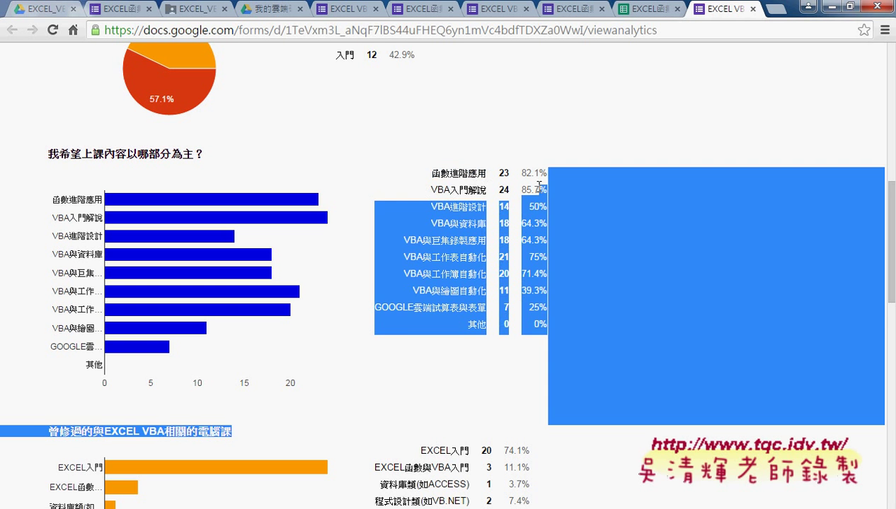